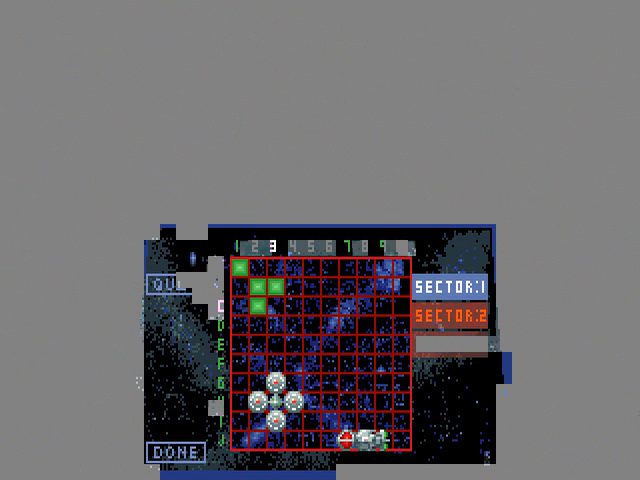
# Step: End the turn to reach the enemy board and arm a probe for the next shot
pyautogui.click(172, 456)
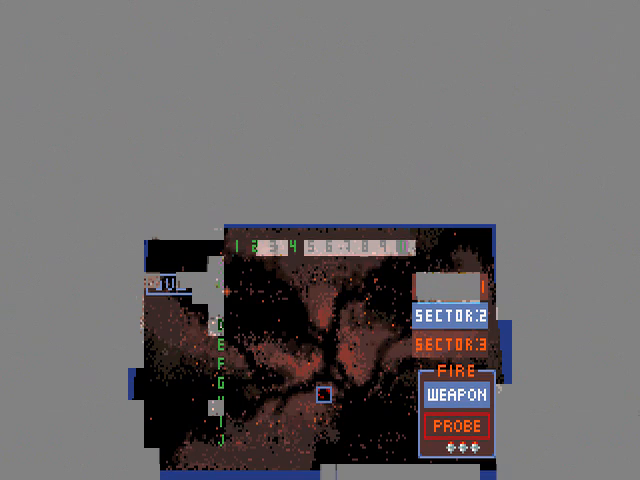
pyautogui.click(448, 432)
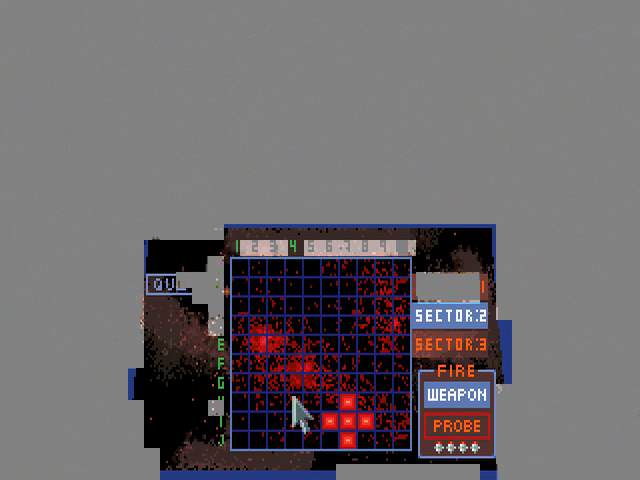
# Step: Switch to sector 1, finish the enemy turn, and fire at an enemy cell in column 5
pyautogui.click(476, 292)
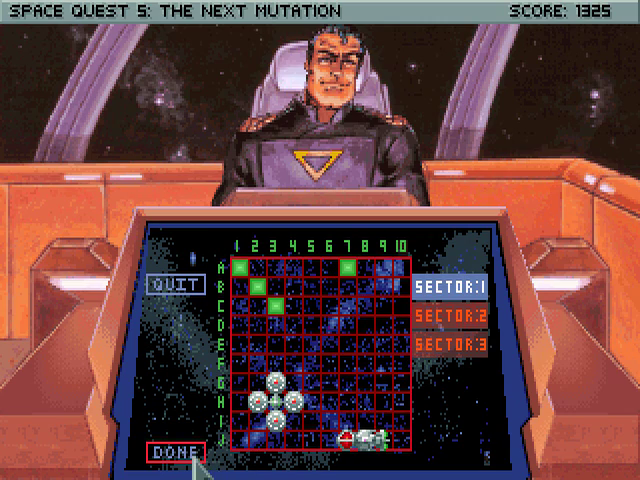
pyautogui.click(193, 457)
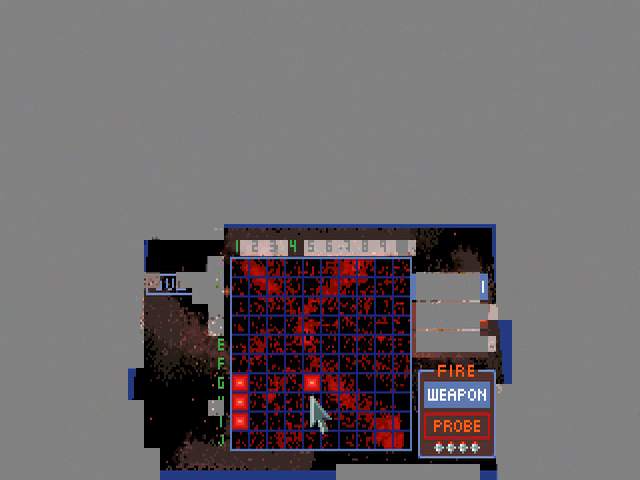
pyautogui.click(312, 405)
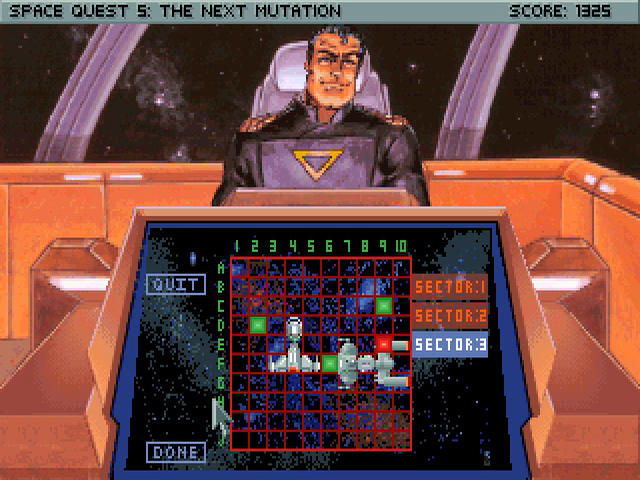
# Step: Pause via the control panel, then resume play at the sector 2 targeting grid
pyautogui.moveTo(530, 10)
pyautogui.click(530, 25)
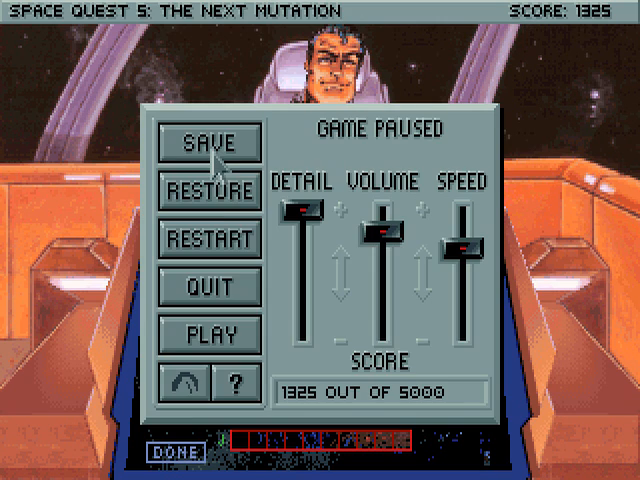
pyautogui.click(212, 195)
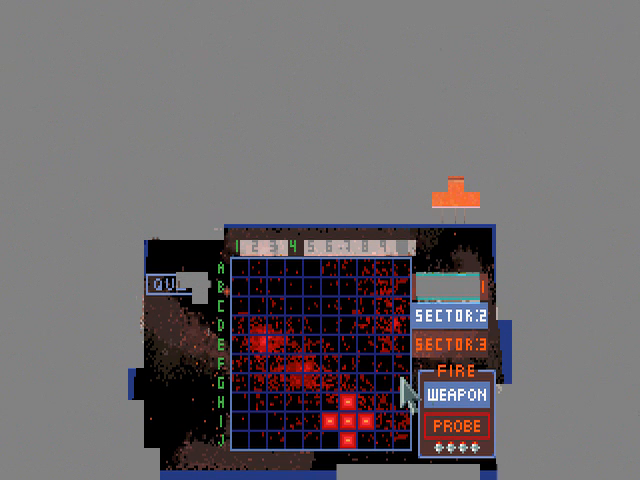
# Step: Switch to sector 1 and fire at cells H4, I5 and H7, sinking an enemy destroyer
pyautogui.click(423, 293)
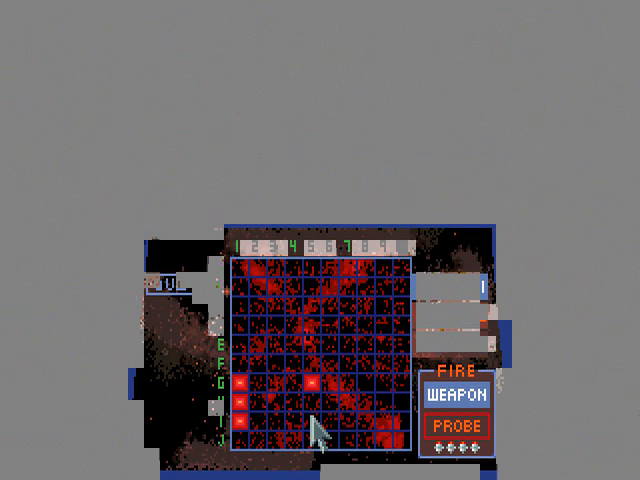
pyautogui.click(320, 402)
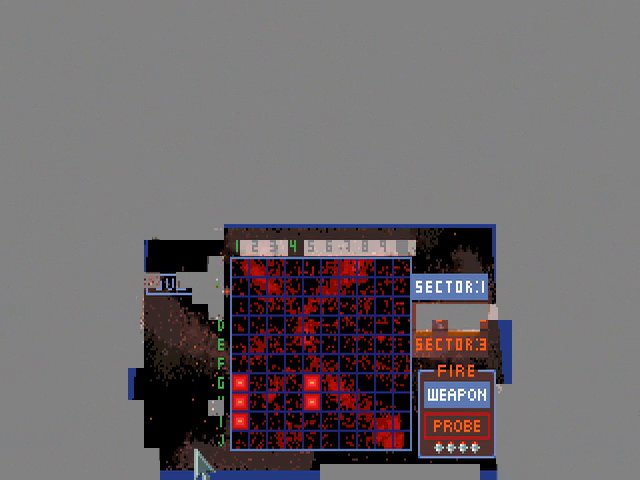
pyautogui.click(312, 420)
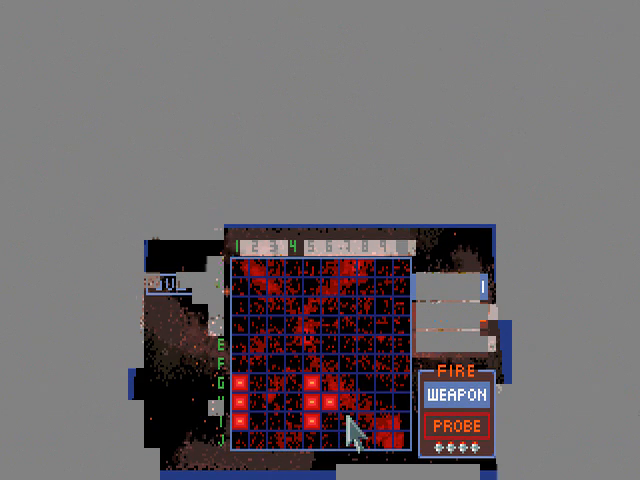
pyautogui.click(347, 400)
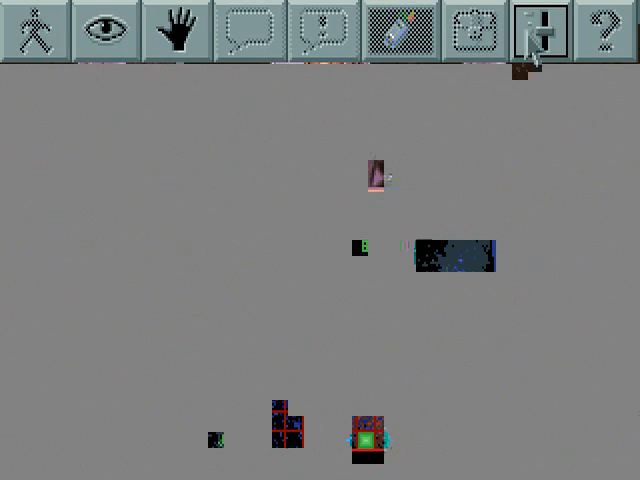
pyautogui.click(527, 42)
pyautogui.press('Escape')
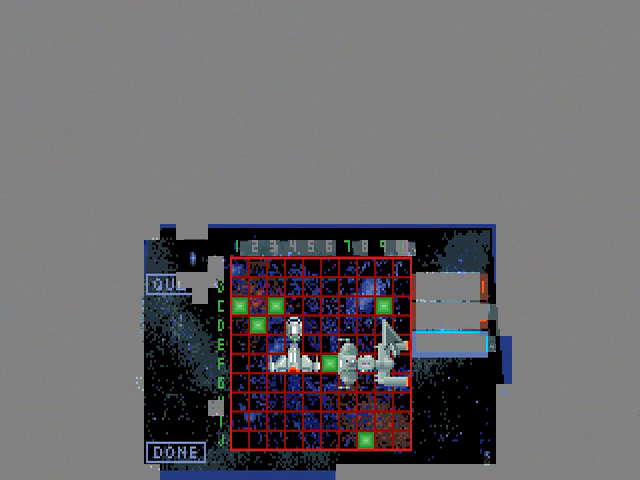
# Step: From the targeting grid, land hits on cells C7, D7 and E7 in sector 3
pyautogui.click(182, 460)
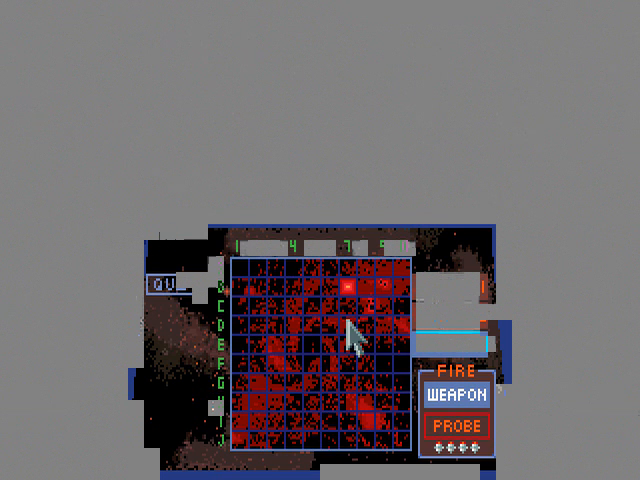
pyautogui.click(346, 302)
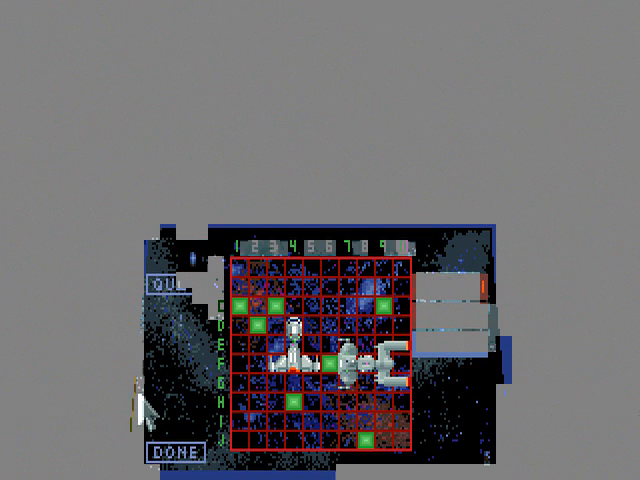
pyautogui.click(176, 455)
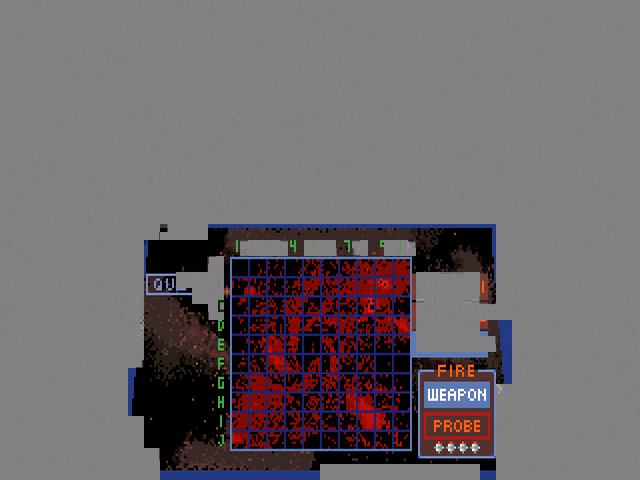
pyautogui.click(347, 322)
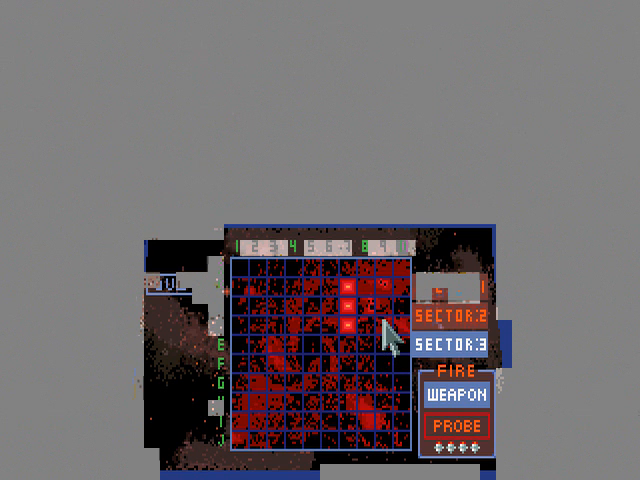
pyautogui.click(366, 305)
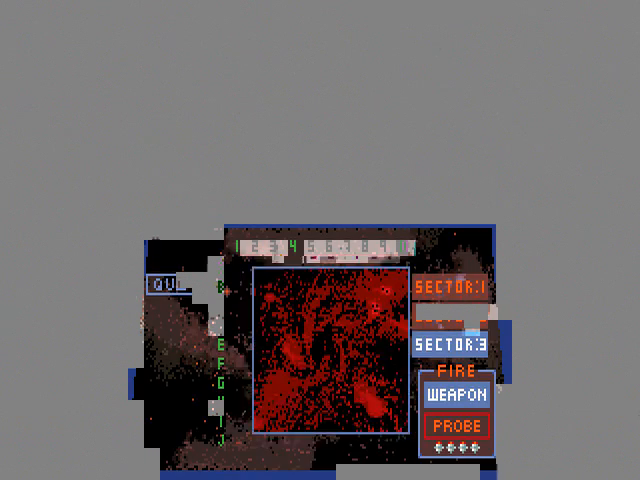
# Step: Fire at two more cells beside the earlier hits, then at cell C1
pyautogui.click(385, 287)
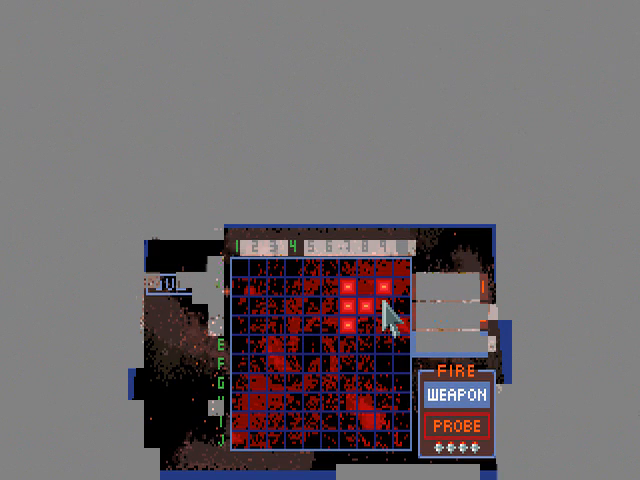
pyautogui.click(384, 300)
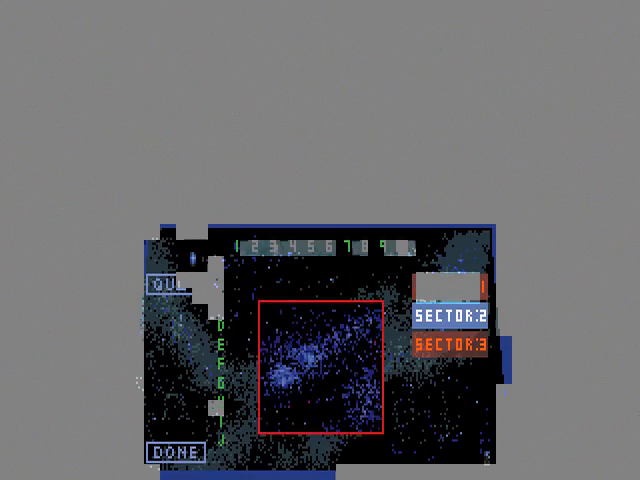
pyautogui.click(240, 305)
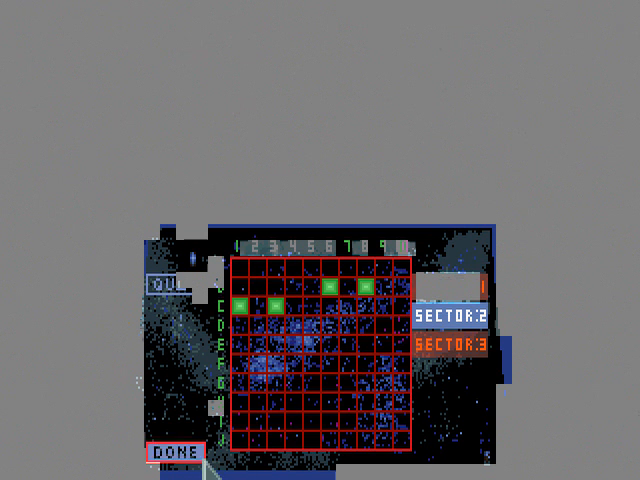
# Step: End the turn after the missed shot and hand play to the enemy
pyautogui.click(175, 452)
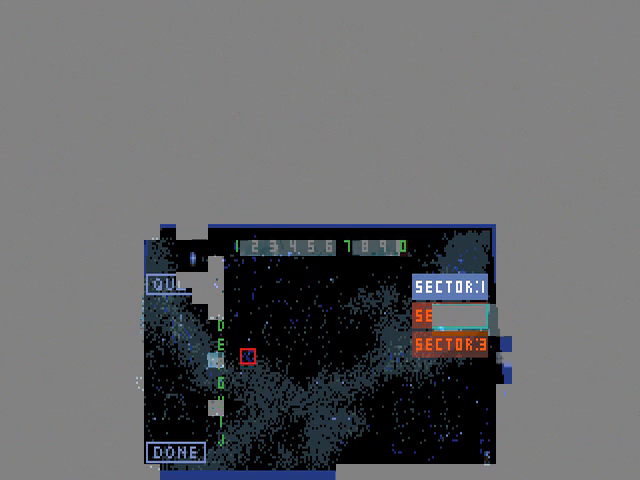
# Step: Take the last shot to finish the battle at 1425 points and return to the bridge
pyautogui.click(383, 343)
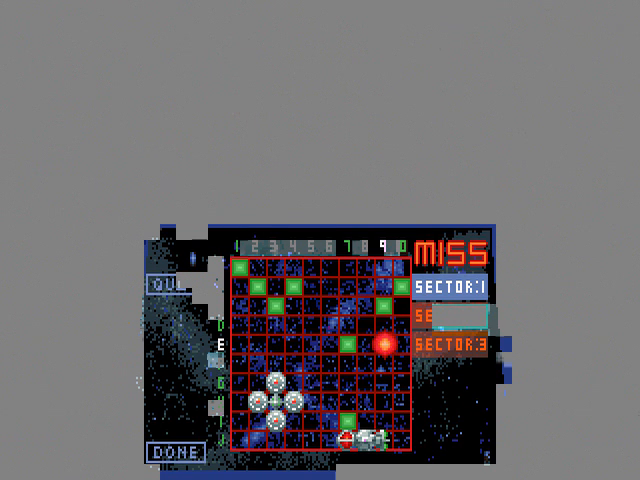